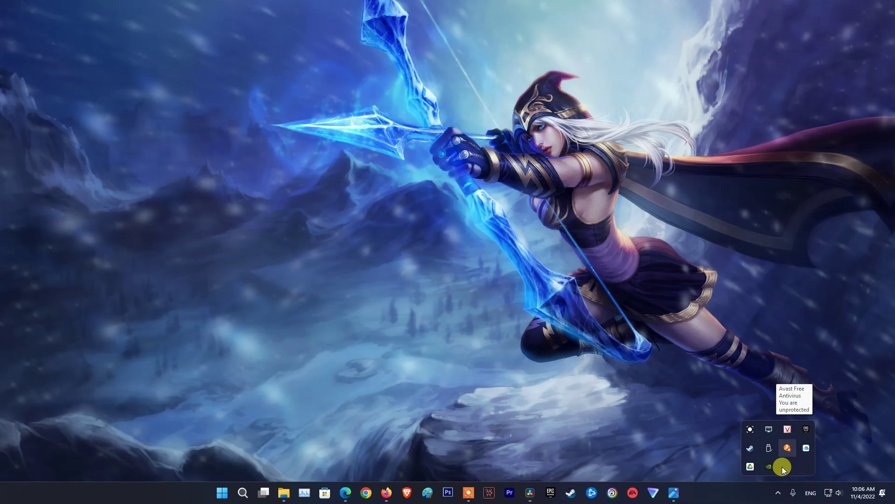
- Open NVIDIA GeForce Experience and check for graphics driver updates
right_click(769, 466)
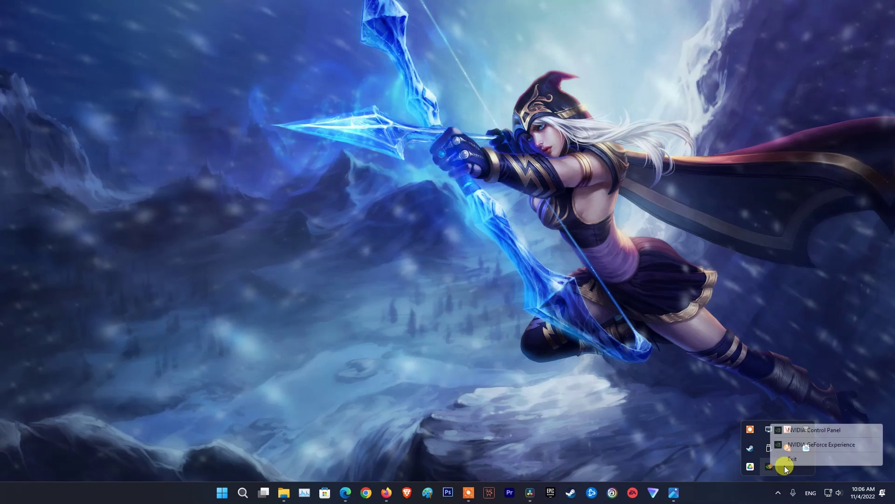
left_click(785, 446)
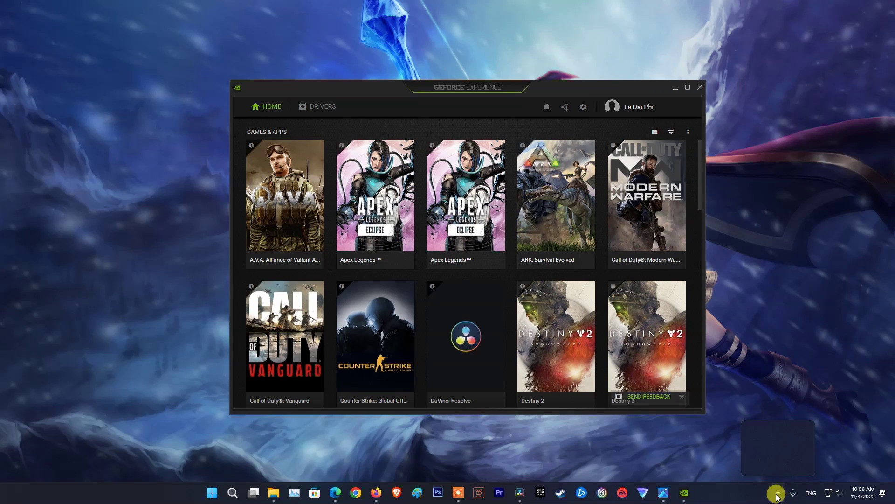
left_click(335, 106)
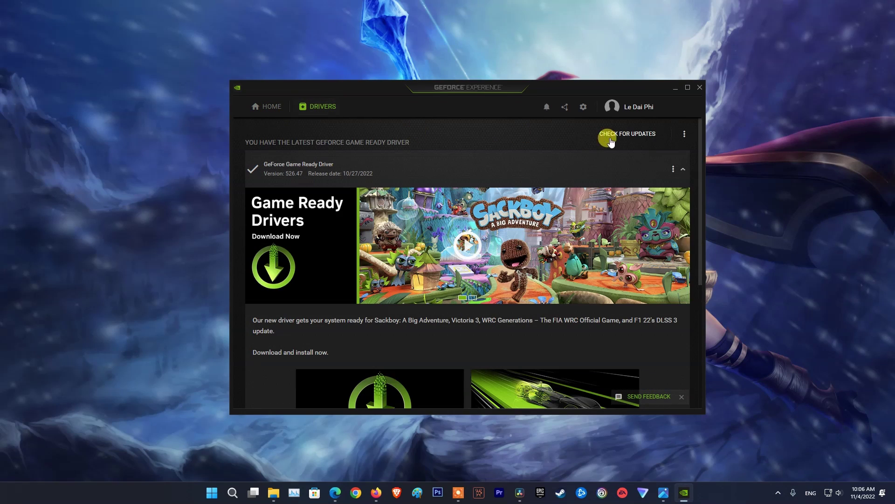
left_click(606, 133)
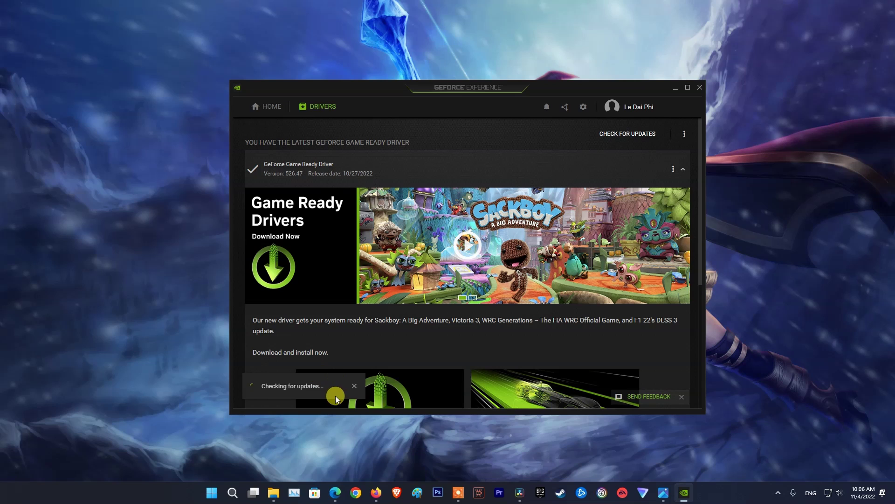
- Switch to Microsoft Edge and download GeForce Experience from the Automatic Driver Updates section of NVIDIA's GeForce Drivers page
left_click(335, 492)
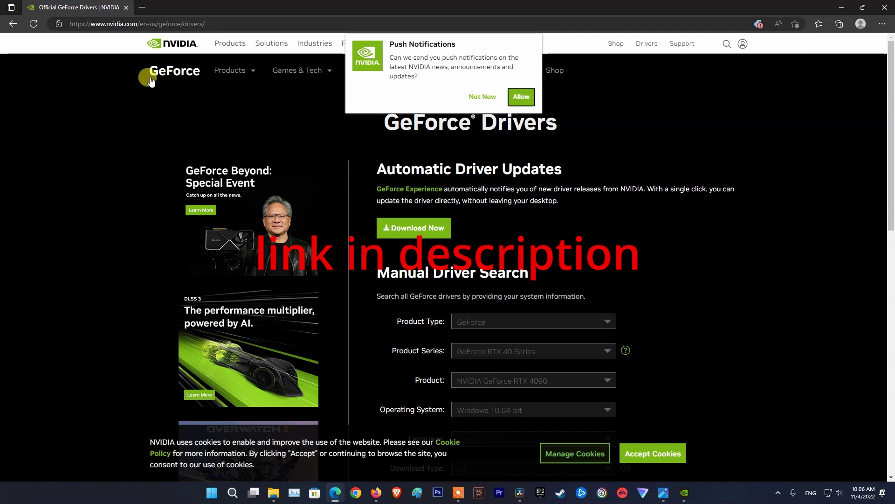
left_click(214, 21)
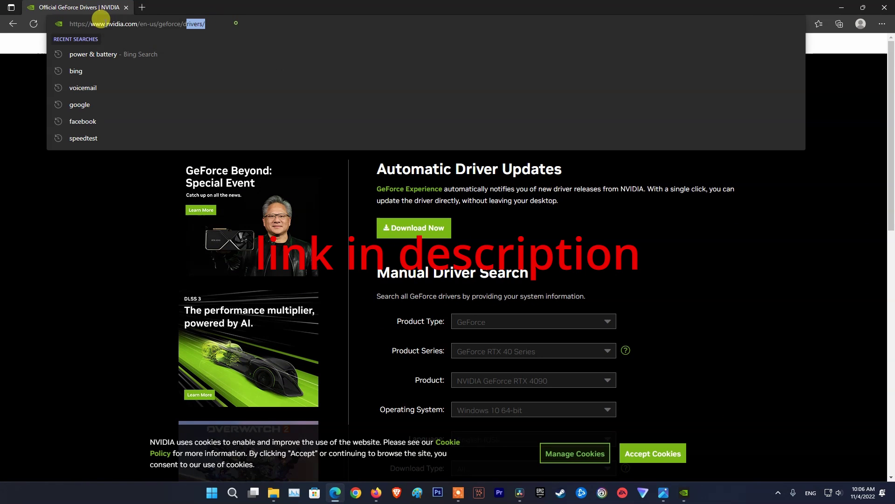
left_click(691, 232)
left_click_drag(375, 166, 559, 201)
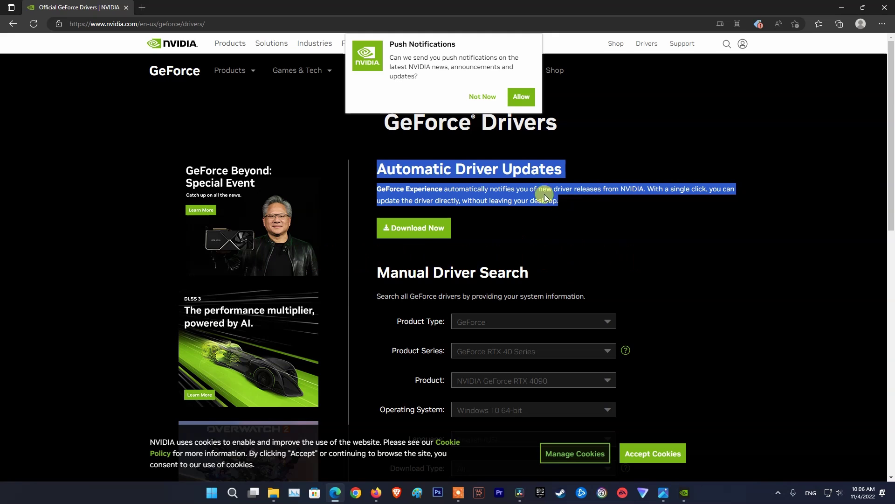
left_click(404, 228)
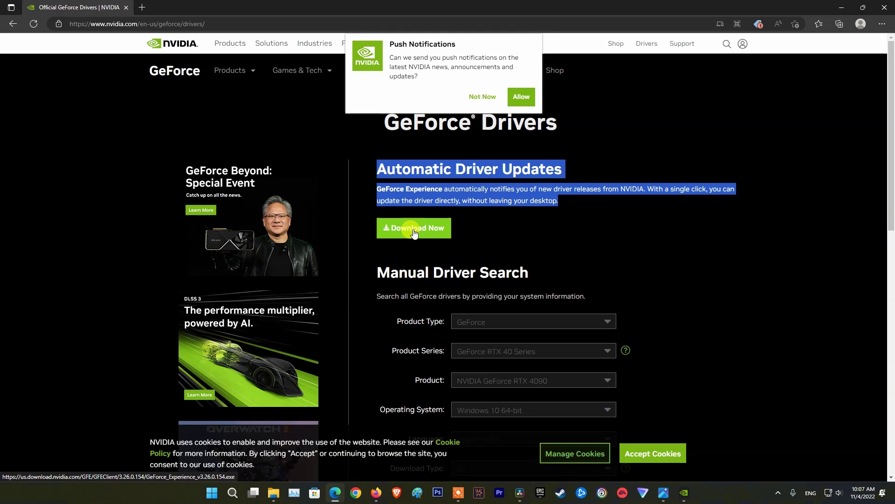
left_click(842, 7)
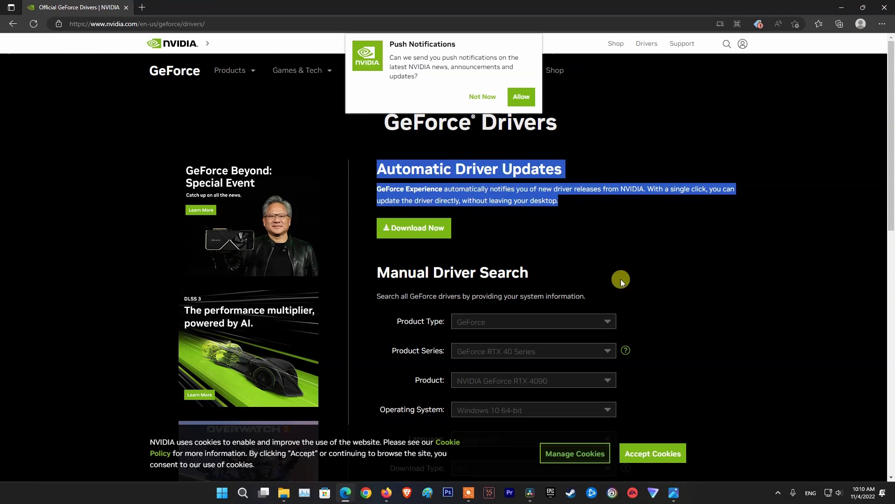
- In the Manual Driver Search, set the product type to GeForce and the product series to GeForce RTX 30 Series
left_click(621, 279)
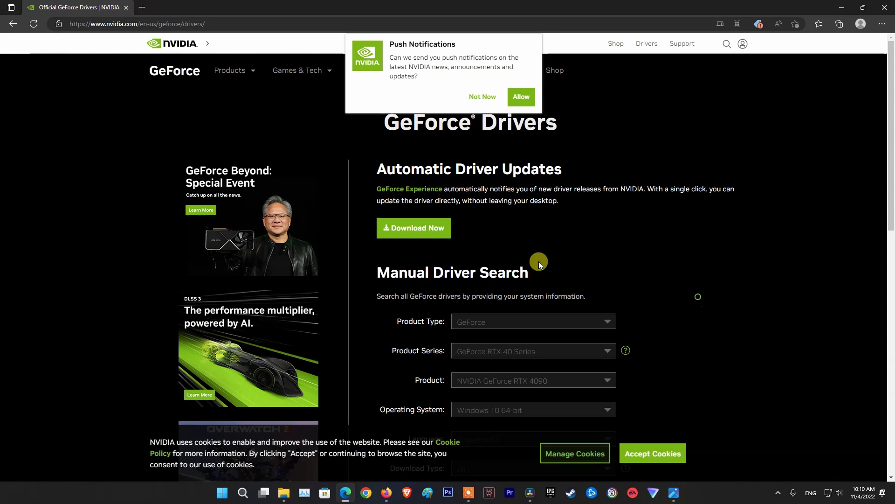
left_click_drag(379, 272, 526, 270)
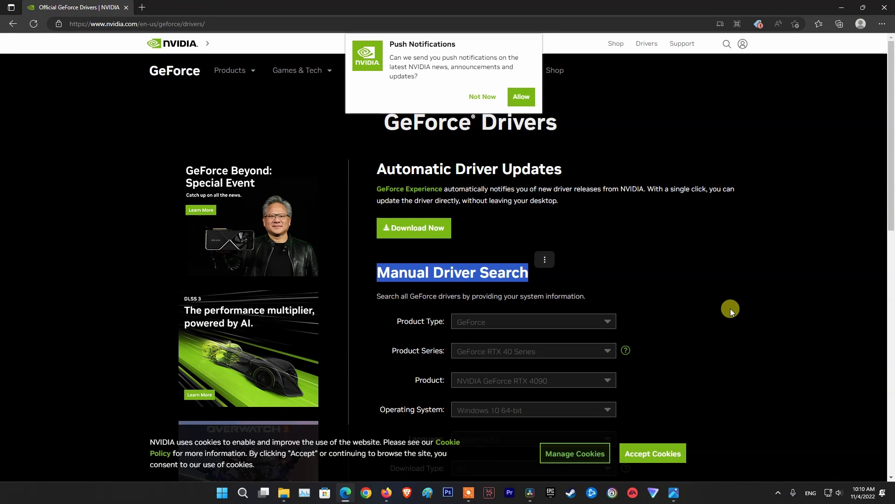
left_click(718, 303)
scroll(669, 284, "down", 1)
left_click(607, 253)
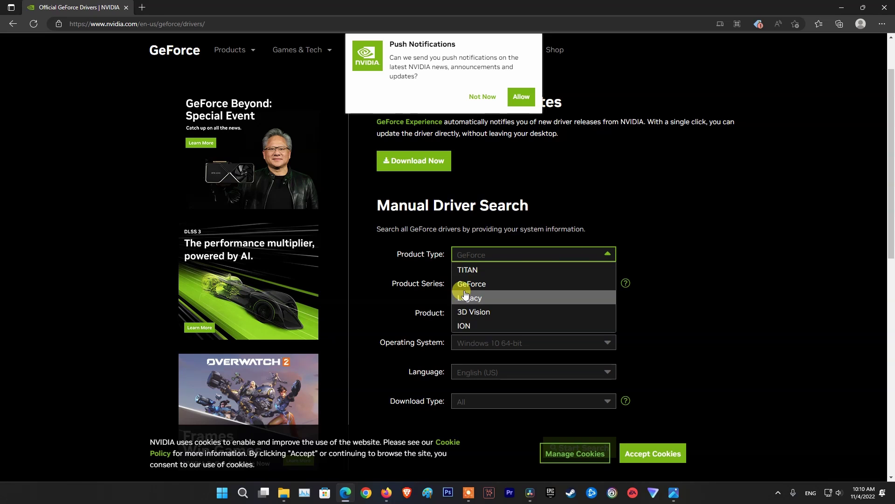
left_click(473, 285)
left_click(607, 285)
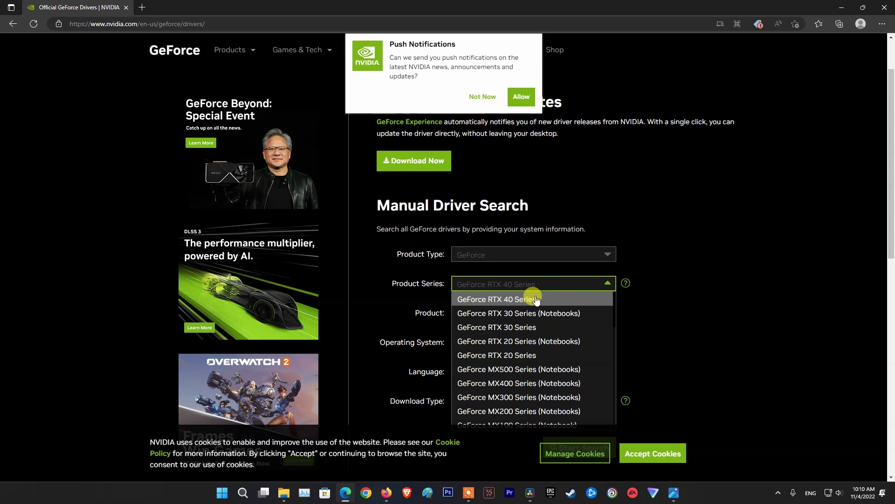
left_click(544, 322)
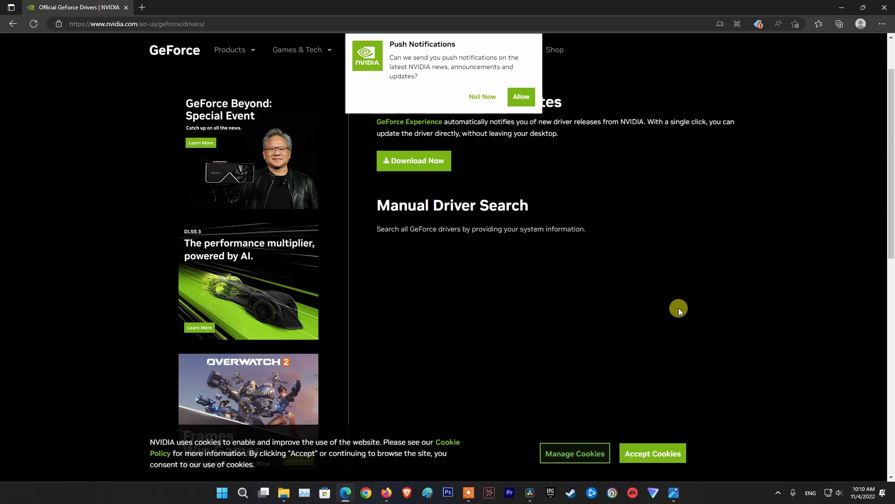
- Set the driver search to GeForce RTX 3070 Ti, Windows 11 and the Game Ready Driver download type
scroll(643, 308, "down", 1)
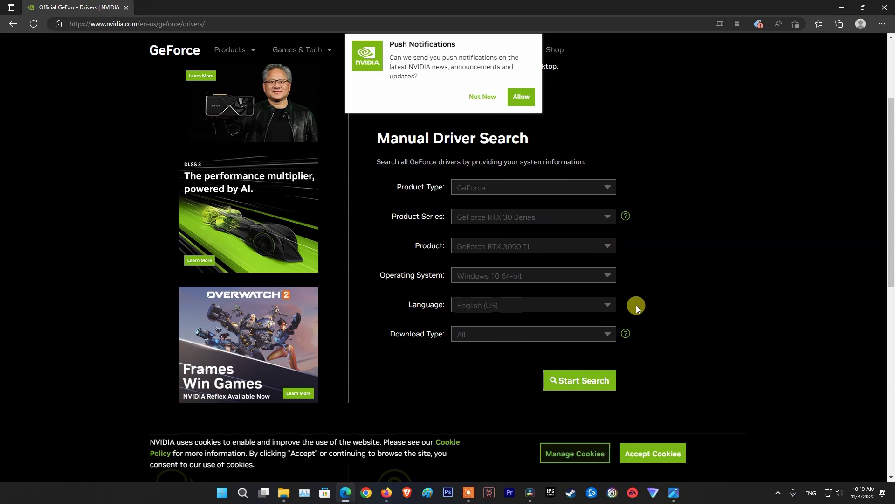
left_click(602, 245)
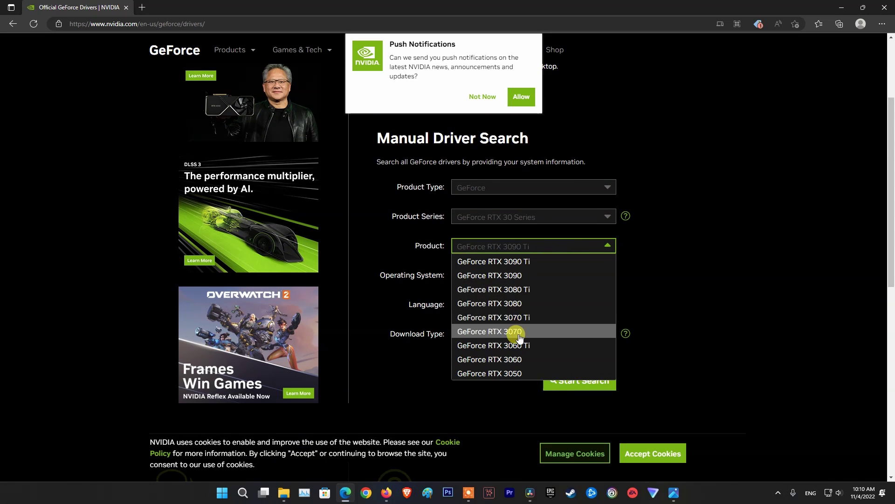
left_click(513, 317)
left_click(537, 278)
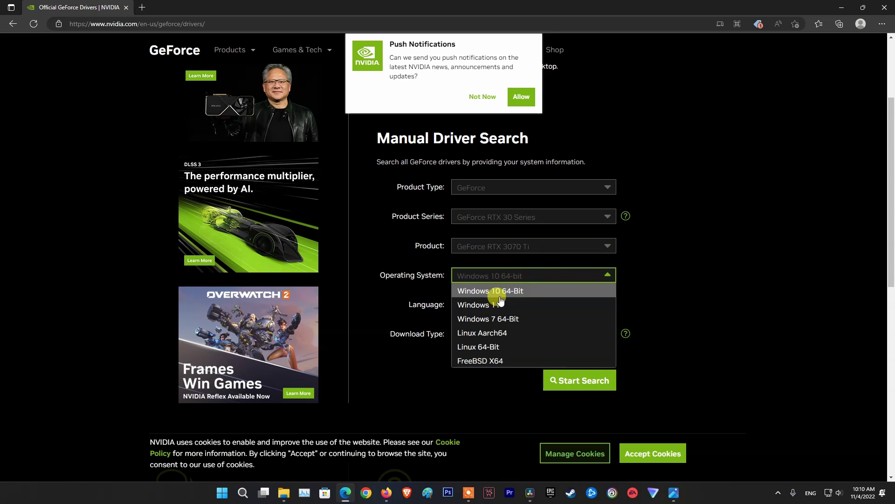
left_click(465, 304)
left_click(523, 335)
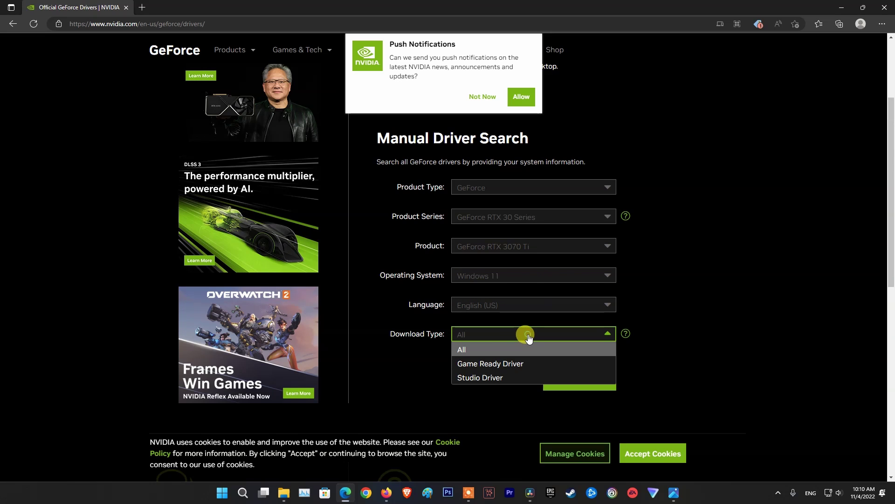
left_click(487, 364)
- Run the driver search, decline push notifications, and get the download for GeForce Game Ready Driver version 526.47
scroll(653, 310, "down", 3)
left_click(596, 244)
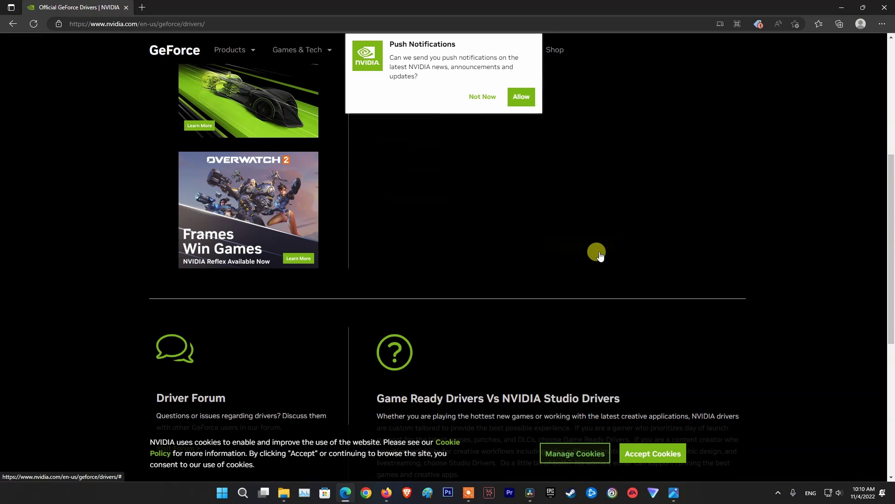
left_click(482, 98)
scroll(626, 280, "down", 3)
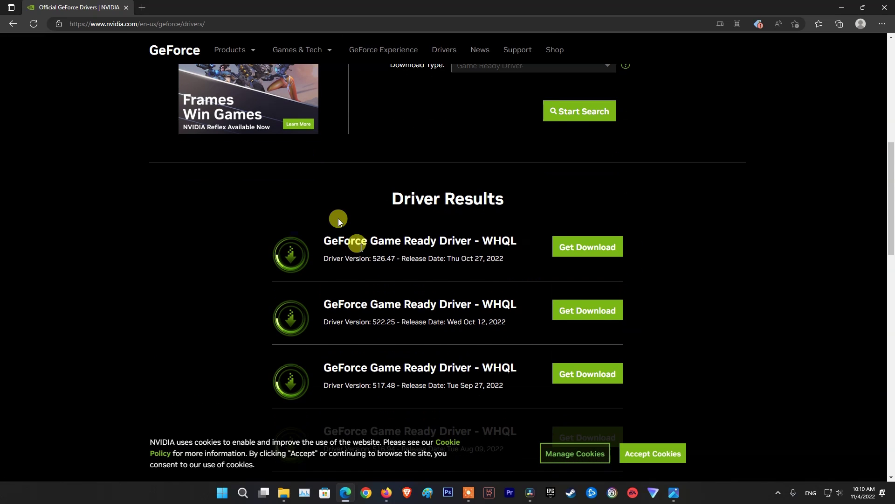
left_click_drag(328, 235, 502, 256)
left_click(506, 262)
left_click(559, 251)
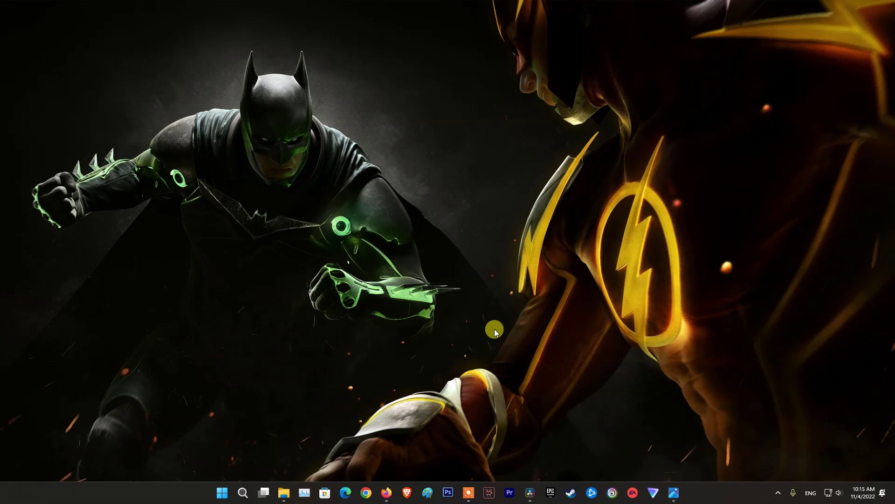
- Open the Windows Services console by running services.msc and widen its window
key("super+r")
left_click_drag(76, 385, 520, 204)
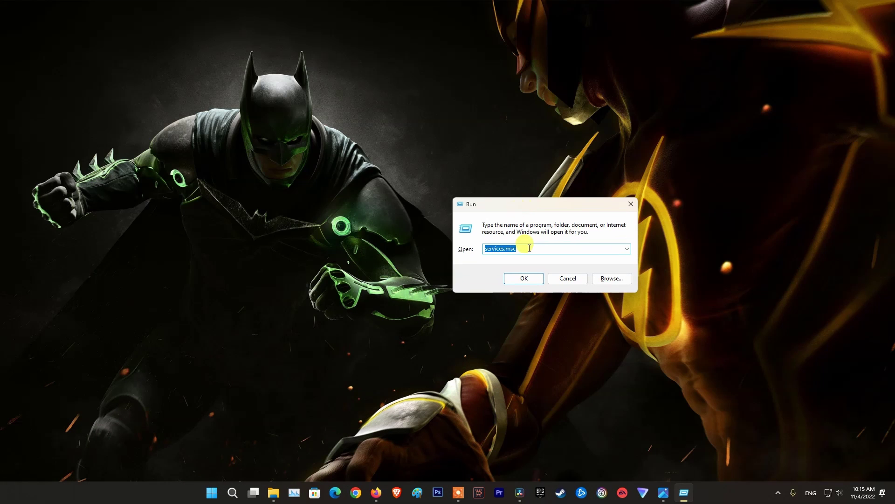
left_click(524, 279)
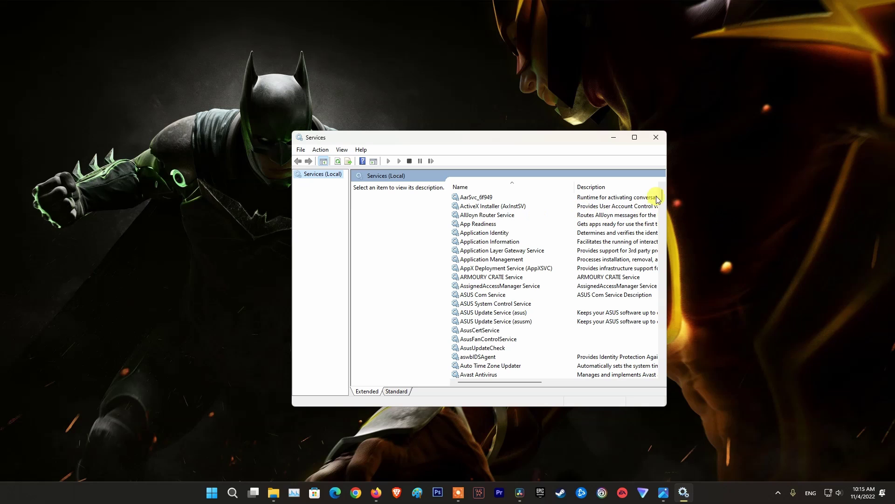
left_click_drag(664, 194, 639, 213)
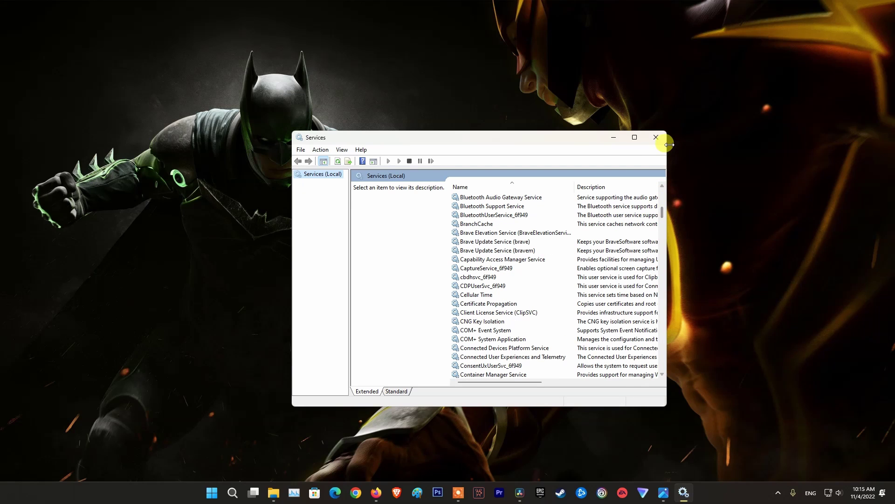
left_click_drag(670, 143, 784, 116)
- Set the startup type of the NVIDIA Display Container LS service to Automatic and save its properties
left_click(523, 277)
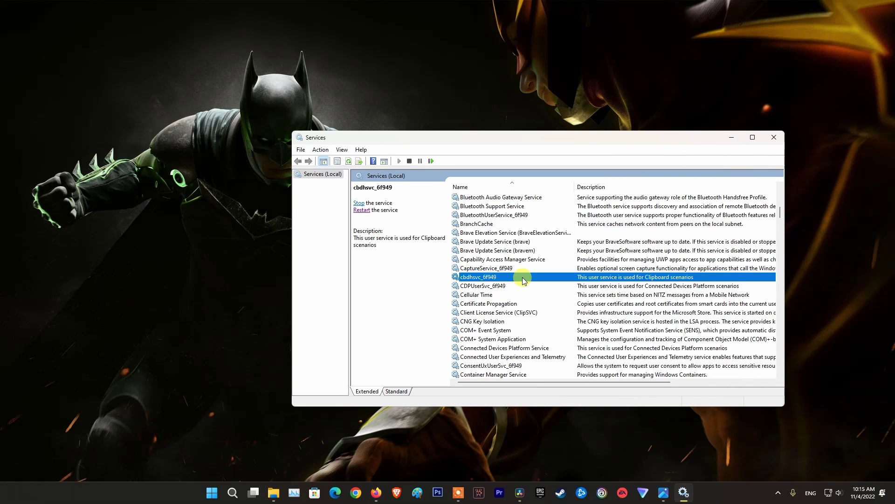
key("n")
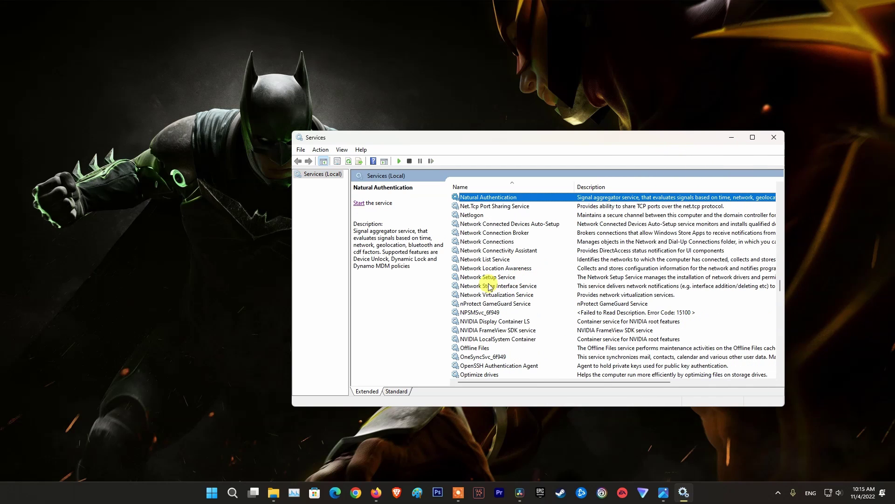
left_click(486, 323)
left_click(498, 340)
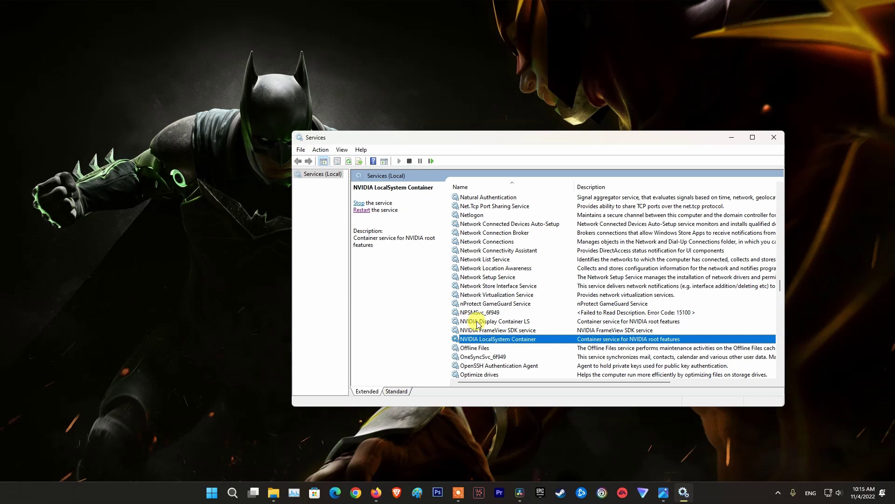
left_click(476, 322)
right_click(482, 323)
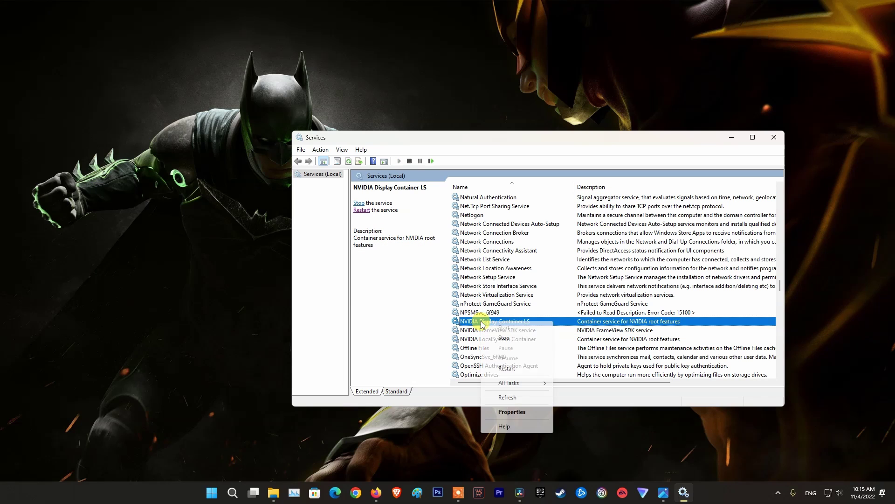
left_click(512, 411)
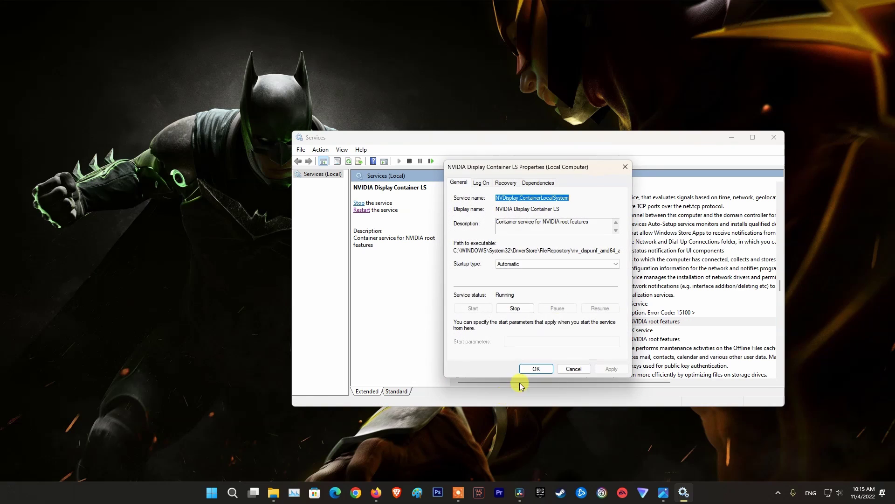
left_click(614, 263)
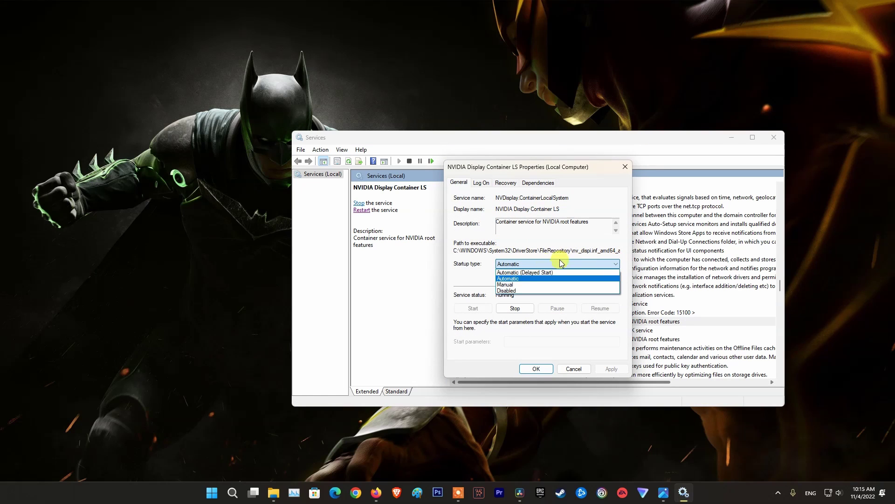
left_click(540, 265)
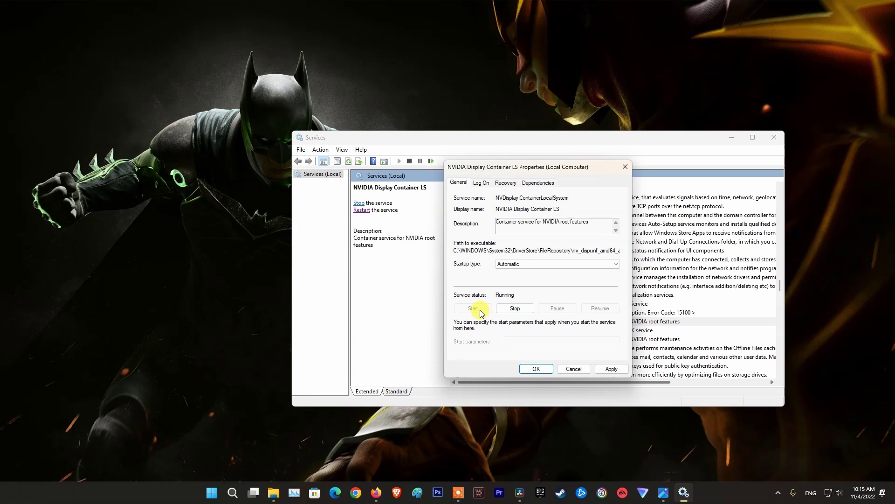
left_click(536, 369)
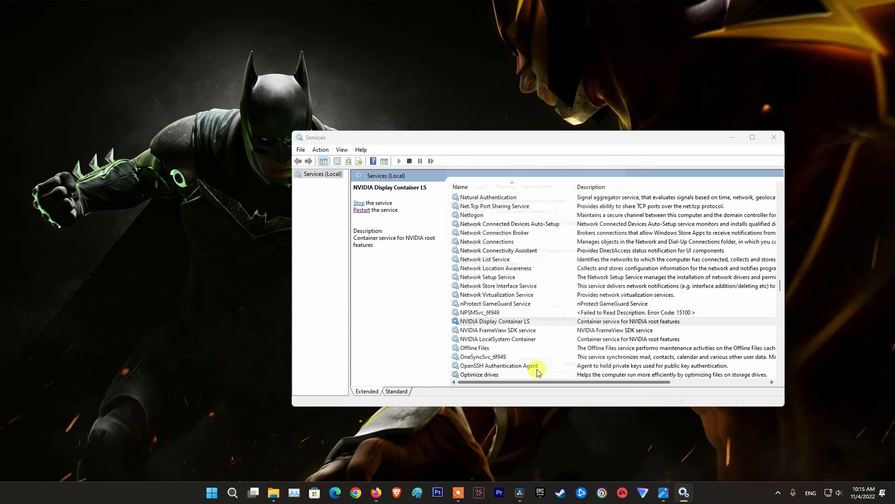
- Set the NVIDIA LocalSystem Container service's startup type to Automatic, save it, and recheck its properties
left_click(489, 340)
right_click(493, 342)
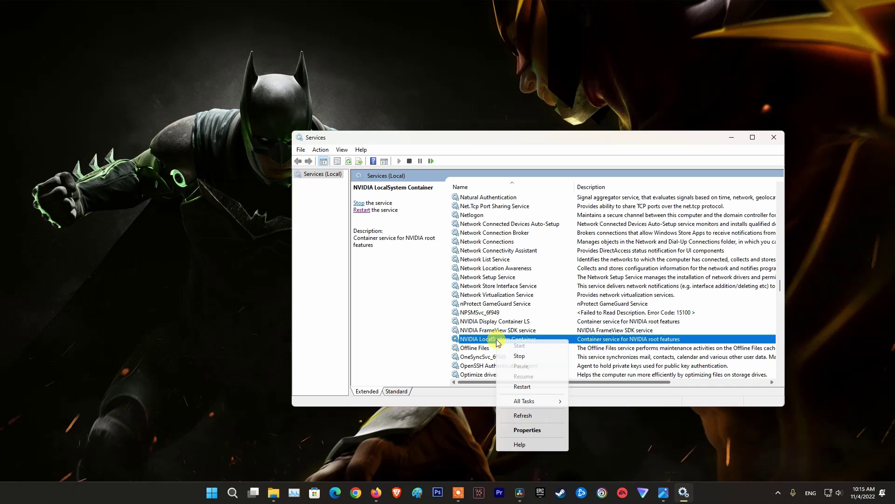
left_click(521, 430)
left_click(529, 266)
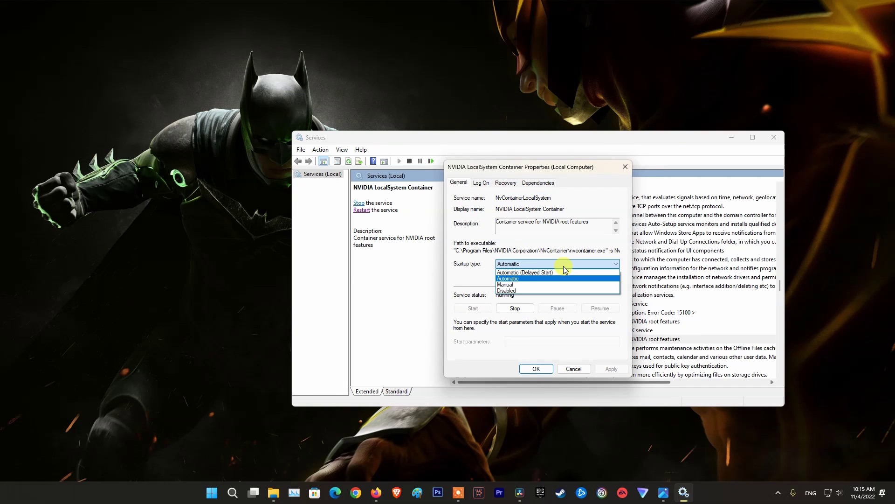
left_click(509, 279)
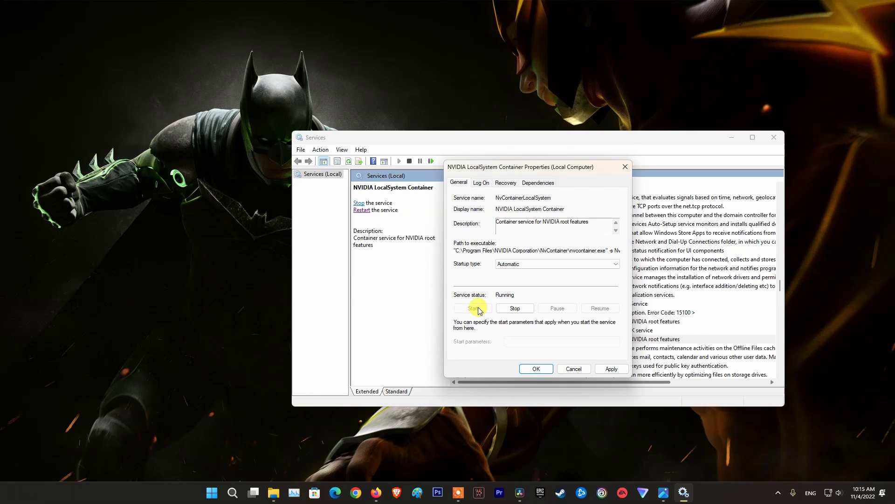
left_click(537, 369)
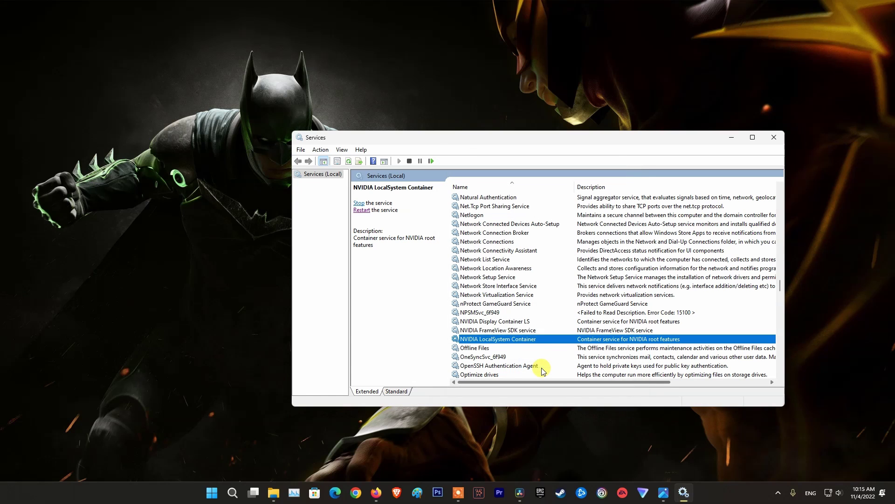
double_click(519, 343)
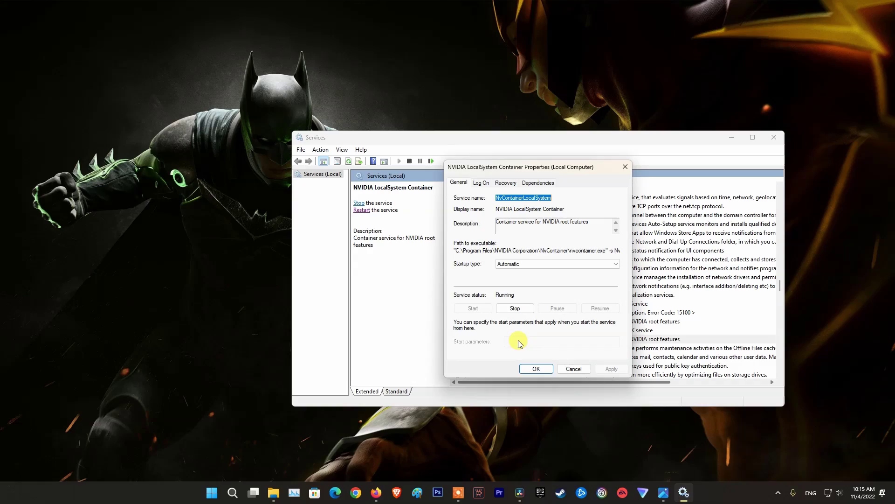
left_click(620, 163)
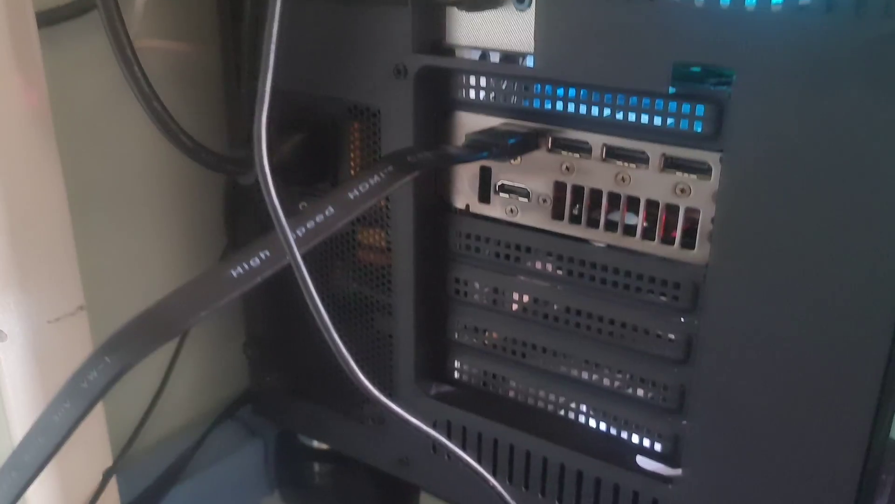